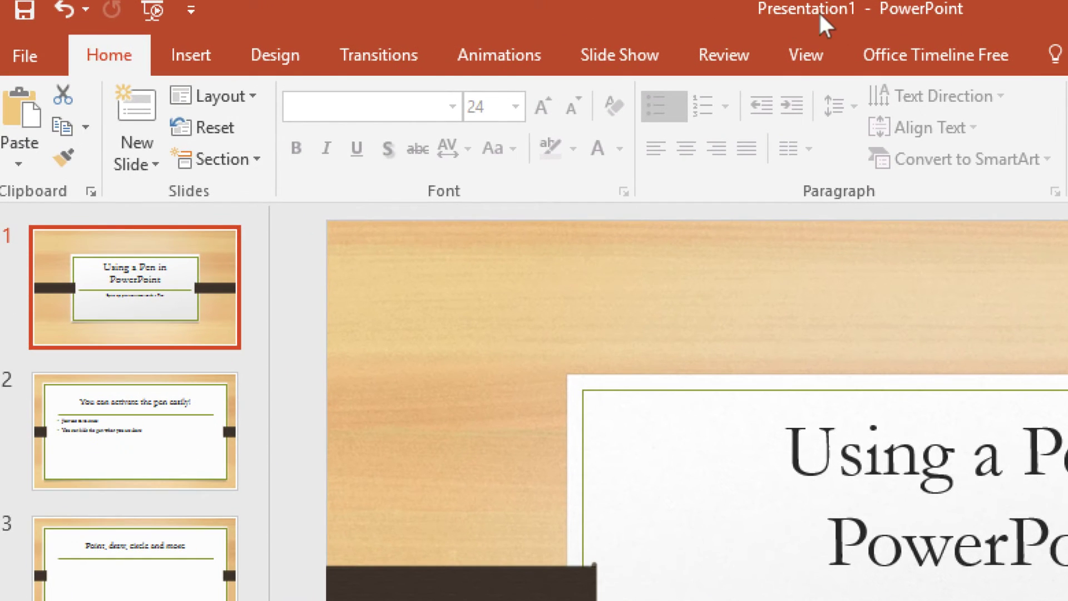
Start the slideshow from the title slide to annotate it in red pen
click(672, 61)
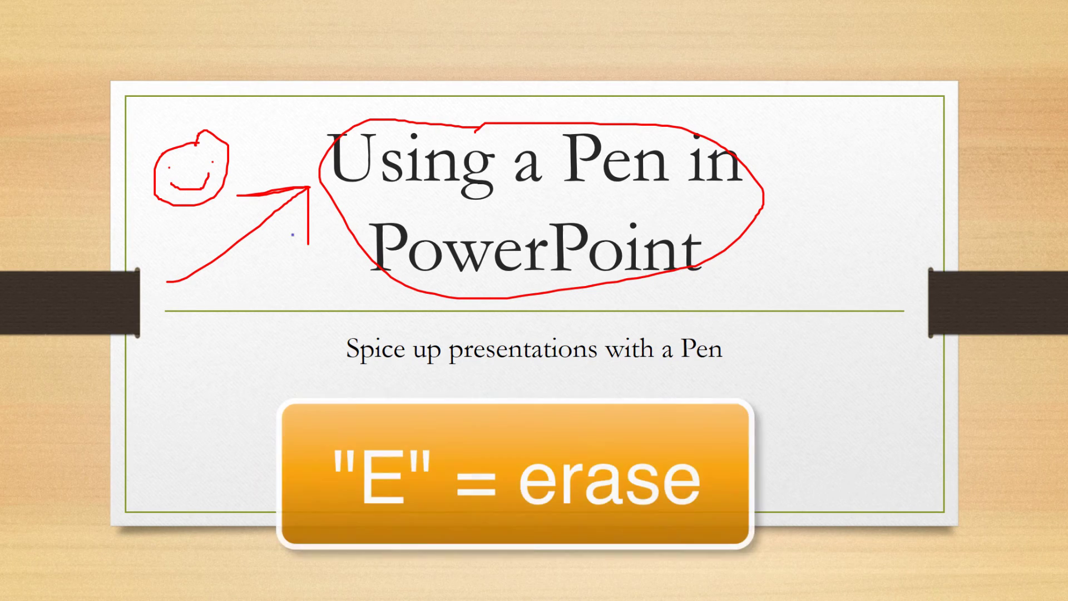
Erase the red smiley, arrow and title loop from the title slide with the E shortcut
key(e)
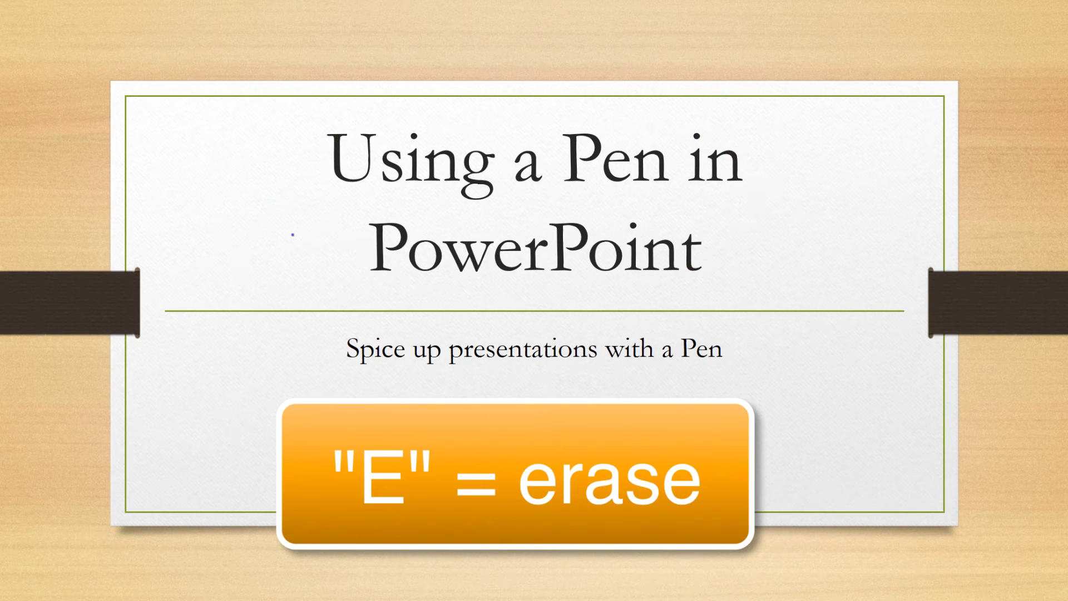